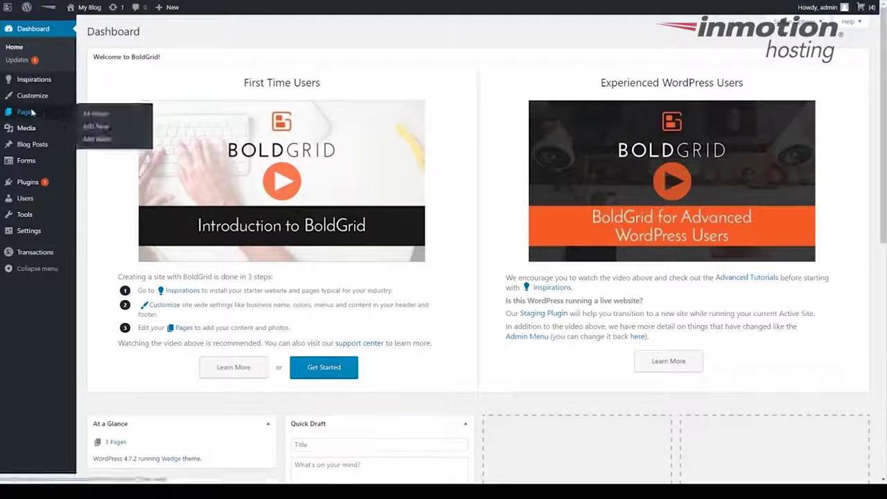
# - Open the About Us page for editing from the Pages list
pyautogui.click(60, 116)
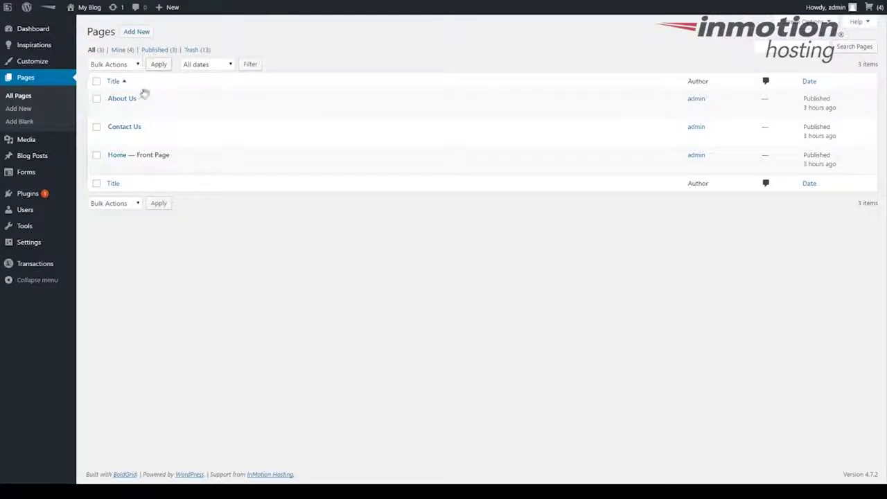
pyautogui.moveTo(122, 103)
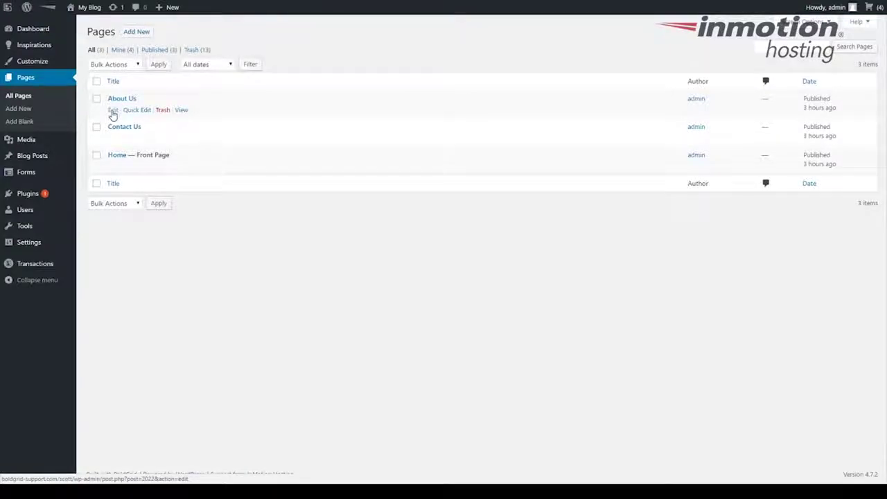
pyautogui.click(113, 111)
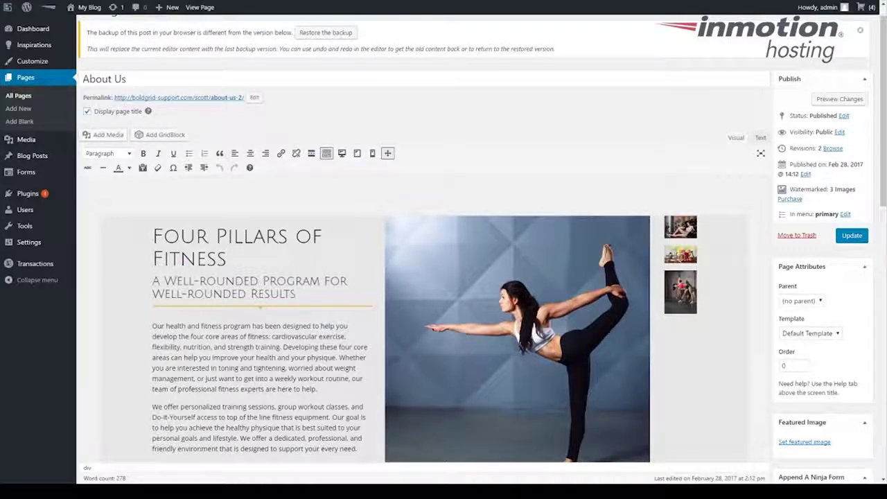
pyautogui.scroll(-2, 605, 199)
pyautogui.scroll(-2, 561, 194)
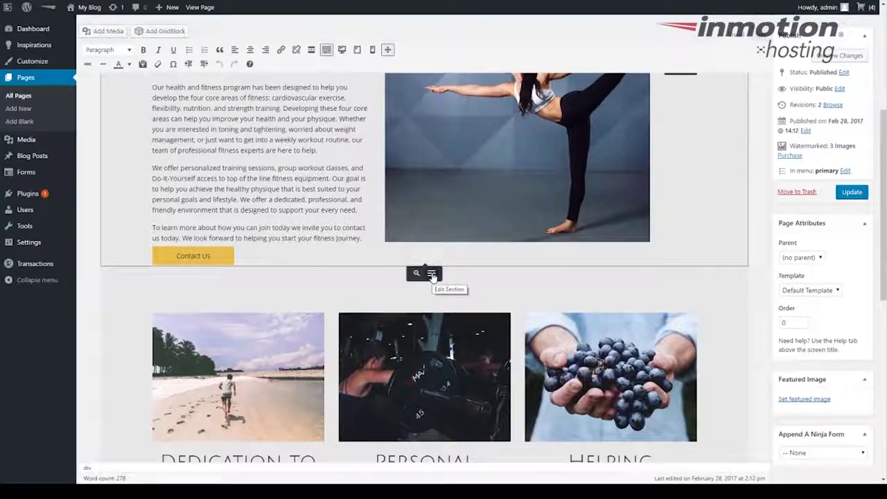
pyautogui.scroll(-3, 432, 276)
pyautogui.scroll(-2, 567, 244)
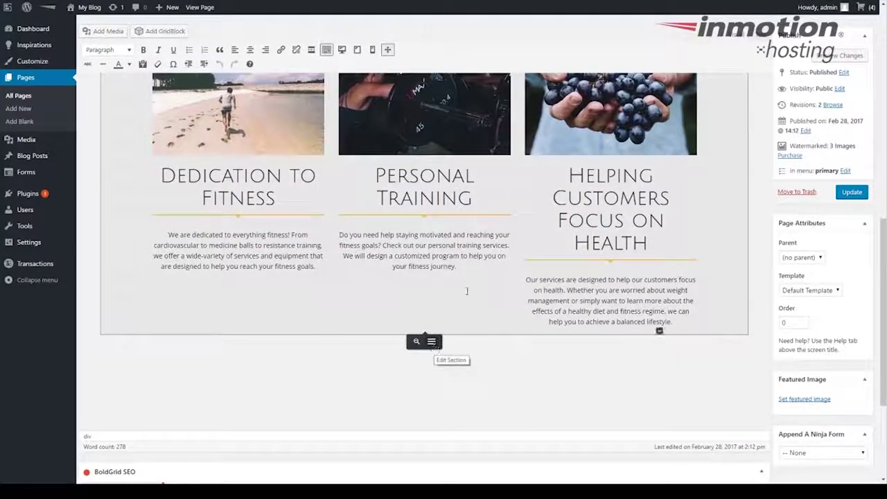
pyautogui.scroll(3, 471, 277)
pyautogui.scroll(1, 424, 272)
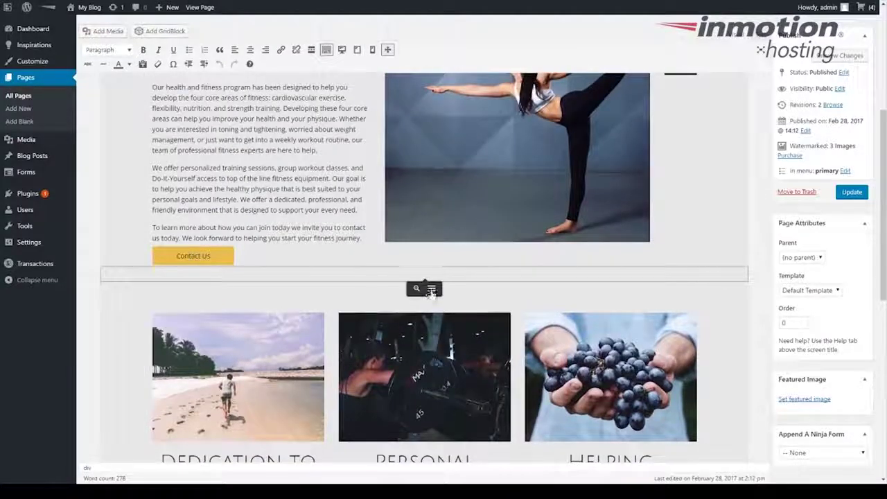
pyautogui.scroll(3, 505, 245)
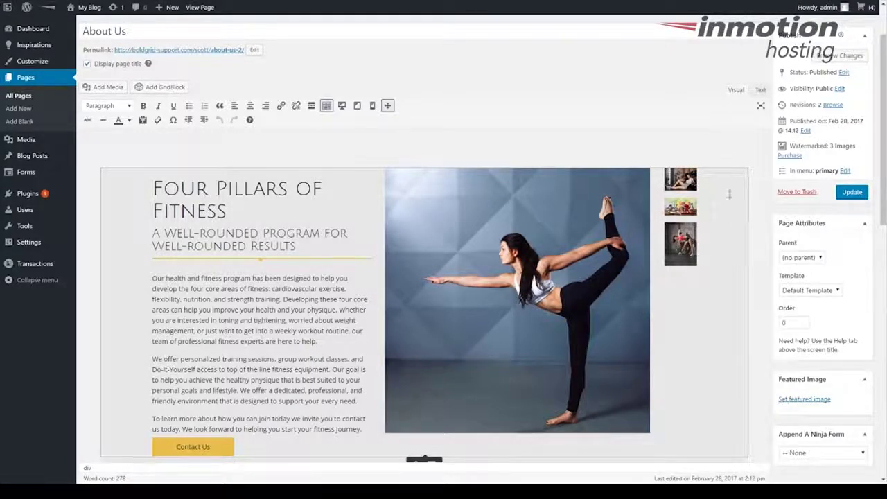
pyautogui.scroll(-2, 731, 186)
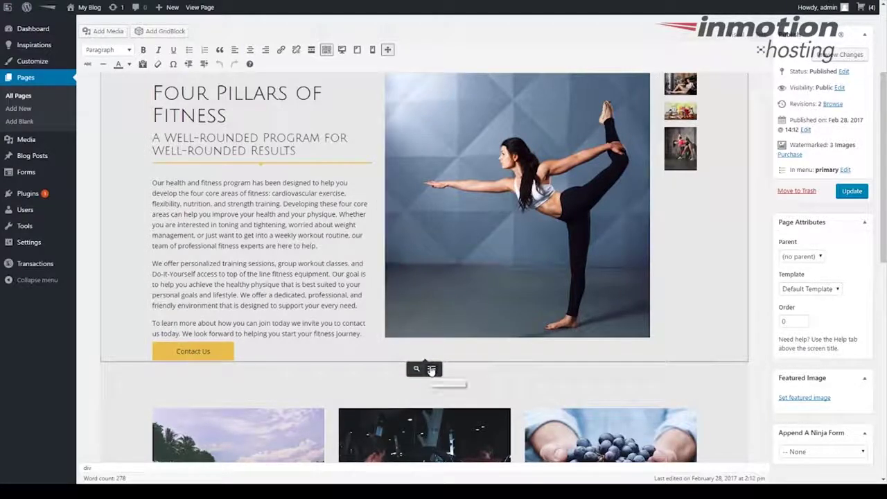
pyautogui.click(431, 368)
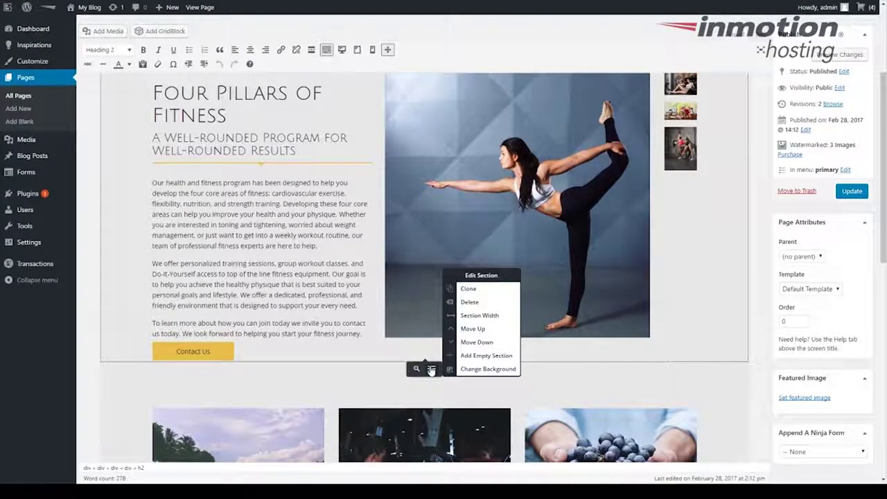
pyautogui.click(431, 369)
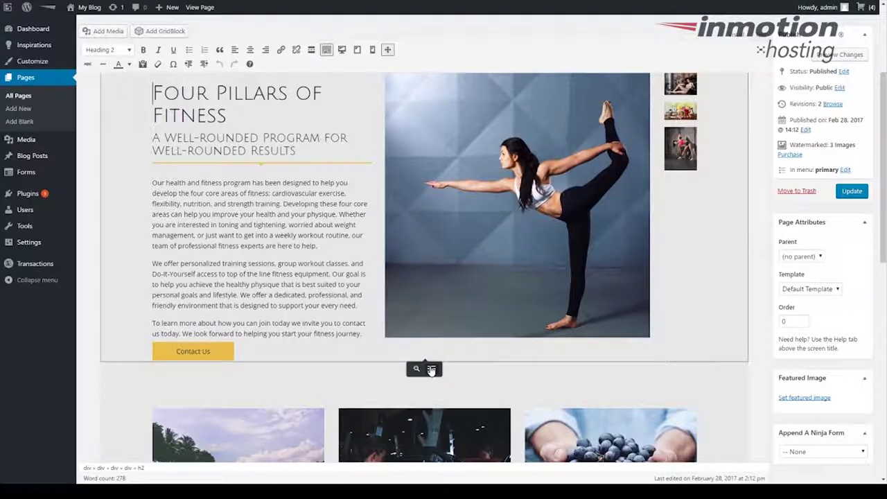
pyautogui.scroll(3, 790, 305)
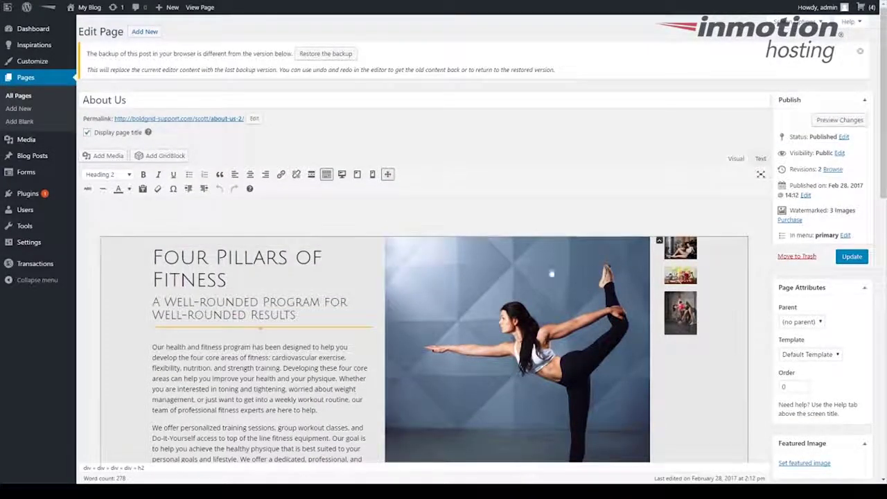
pyautogui.moveTo(425, 229)
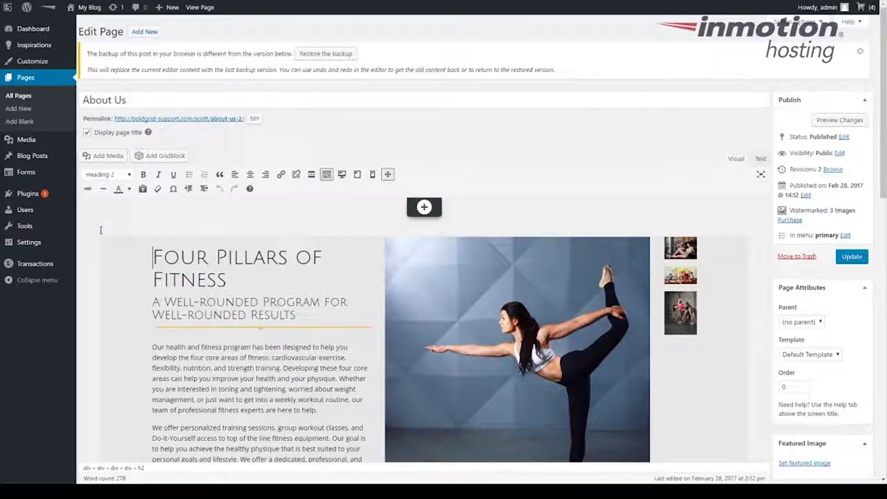
pyautogui.click(191, 261)
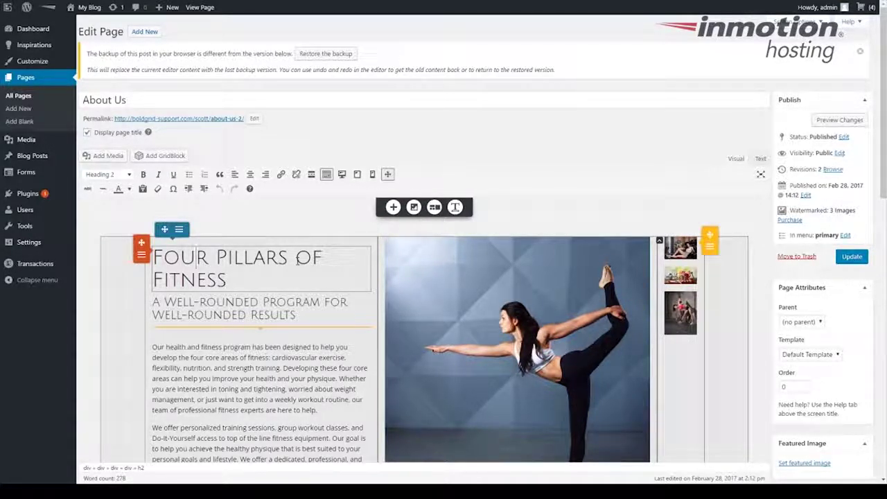
pyautogui.click(458, 267)
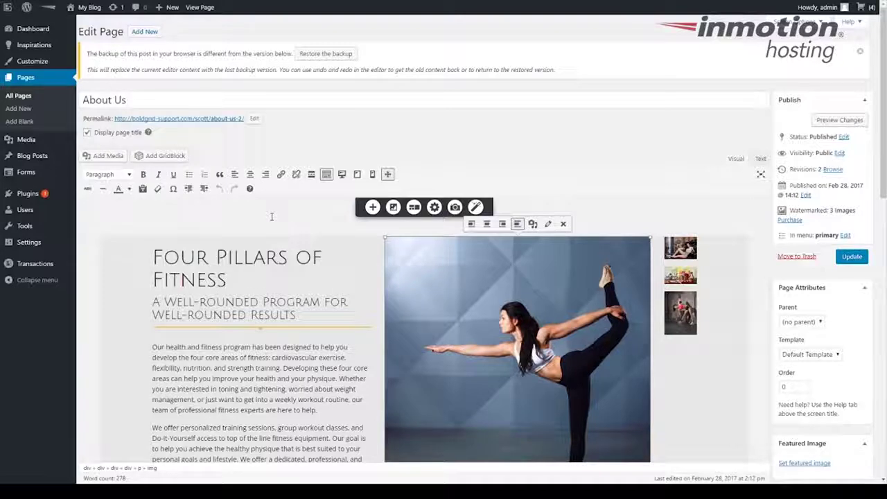
pyautogui.scroll(-3, 271, 217)
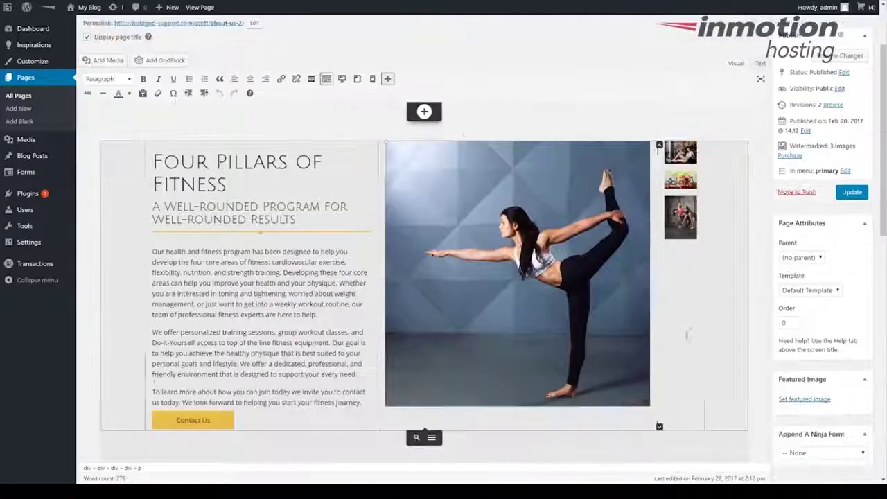
pyautogui.click(711, 152)
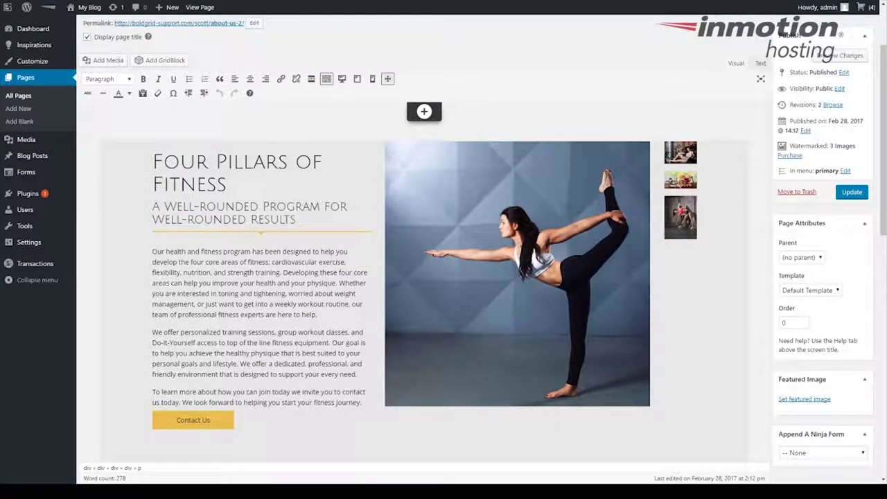
pyautogui.moveTo(506, 271)
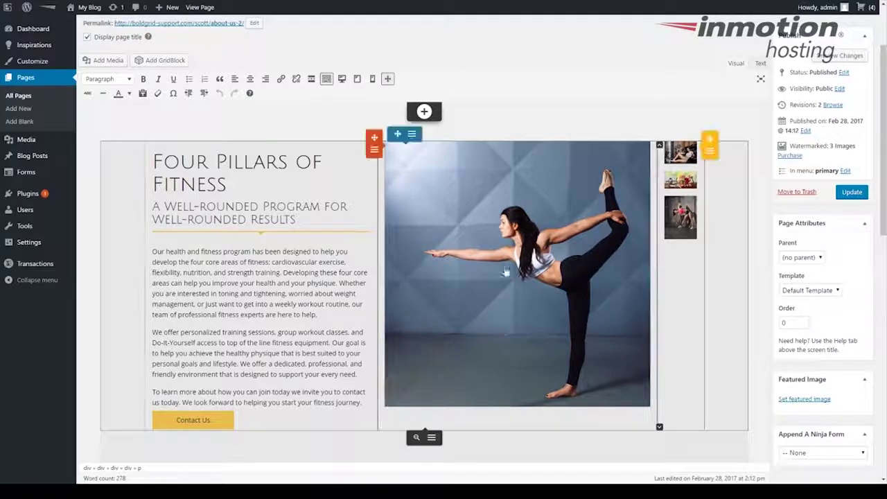
pyautogui.click(412, 134)
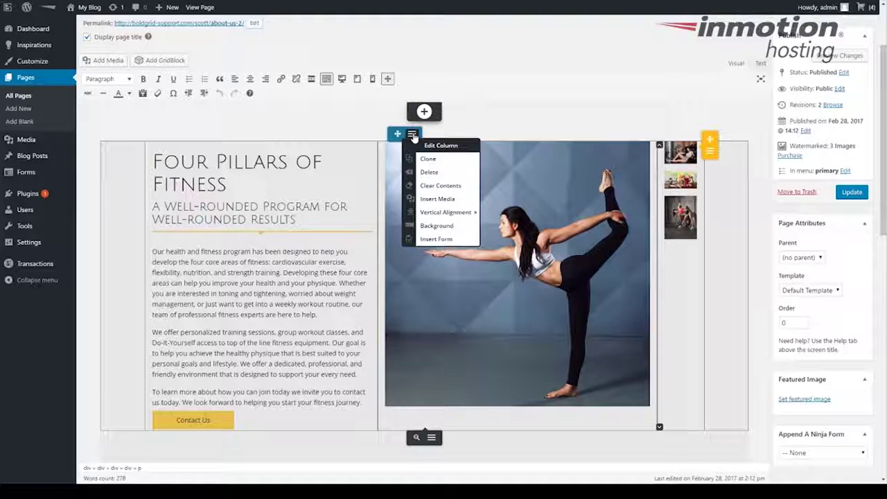
pyautogui.click(412, 134)
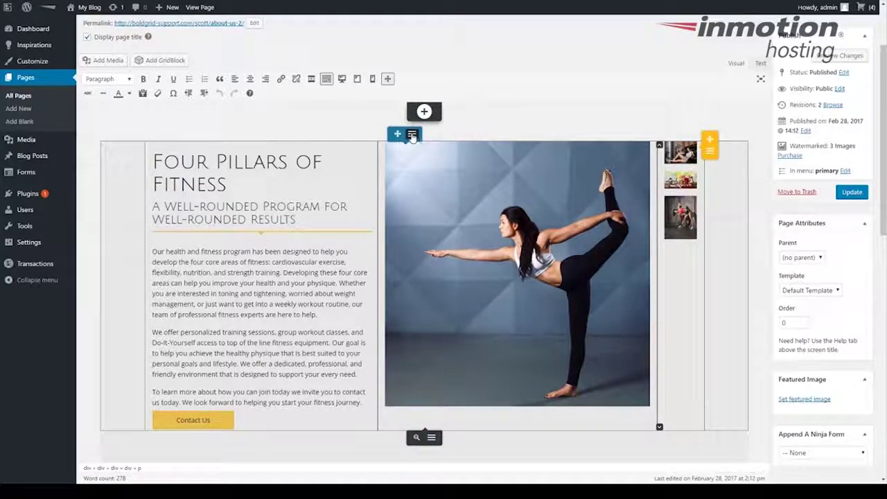
pyautogui.moveTo(235, 173)
pyautogui.click(141, 159)
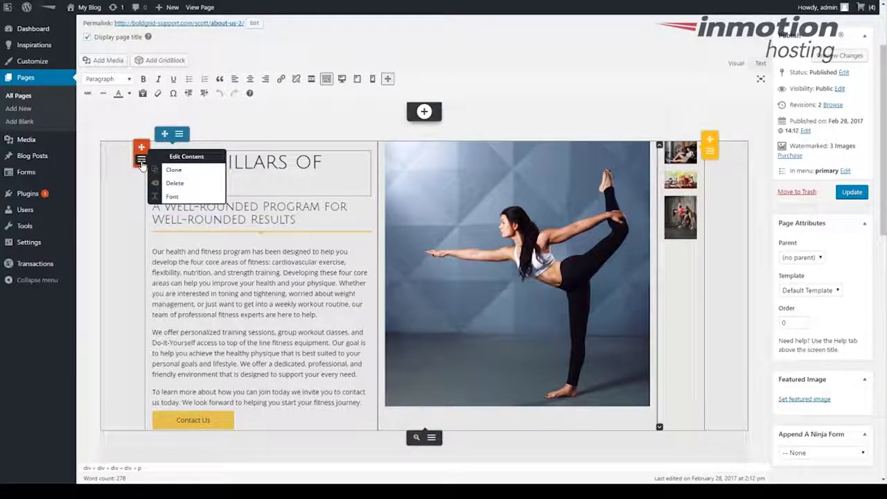
pyautogui.click(142, 161)
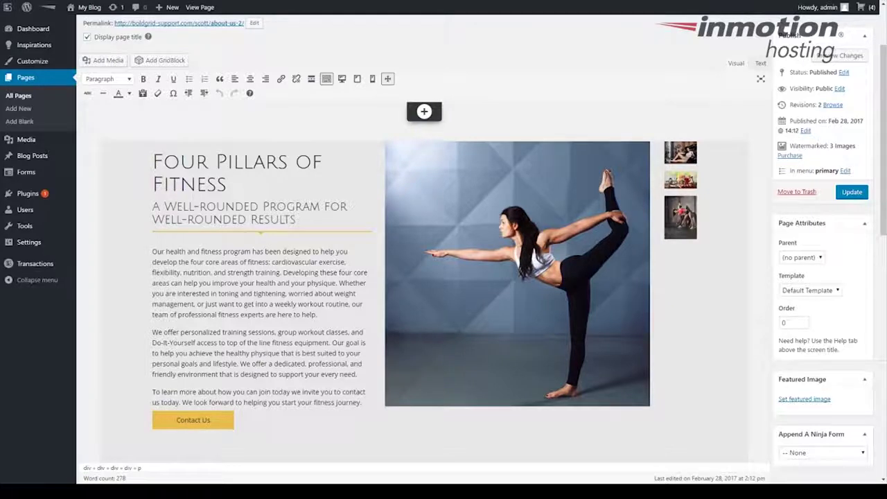
pyautogui.click(298, 219)
# - End the subtitle with 'TS', select the yoga photo, and bring up the GridBlock library
pyautogui.press('BackSpace')
pyautogui.press('BackSpace')
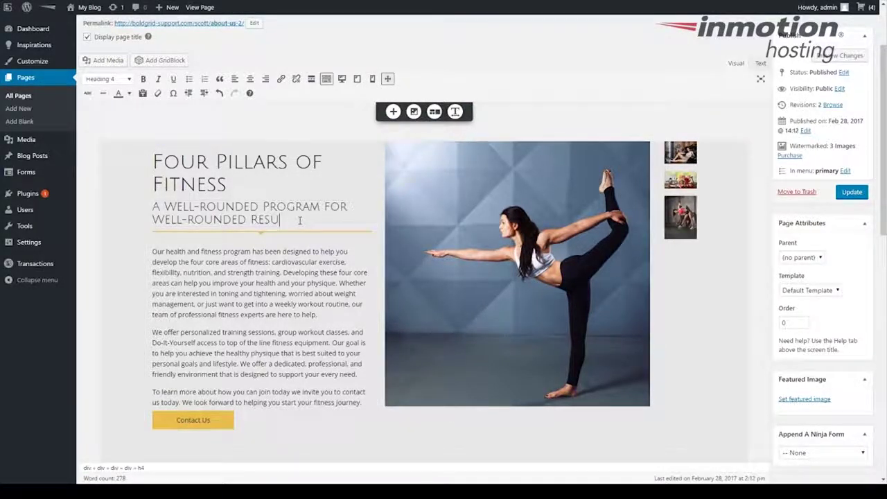
pyautogui.write('TS')
pyautogui.click(489, 239)
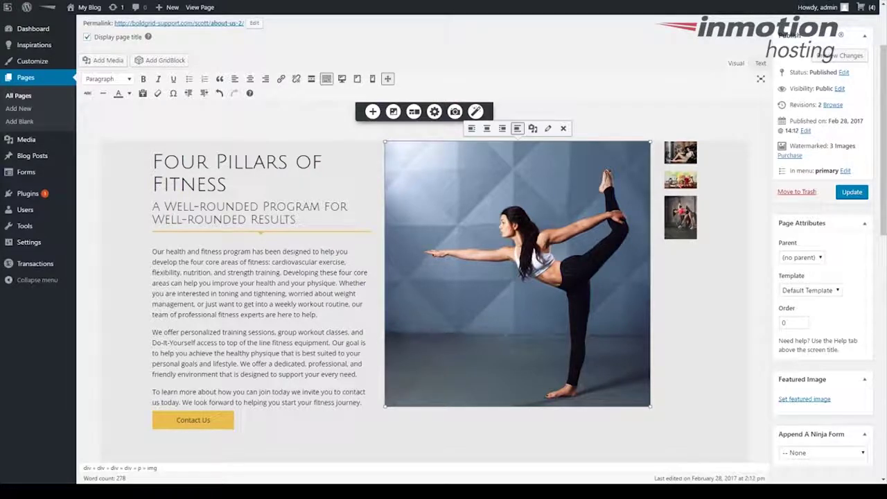
pyautogui.scroll(3, 177, 161)
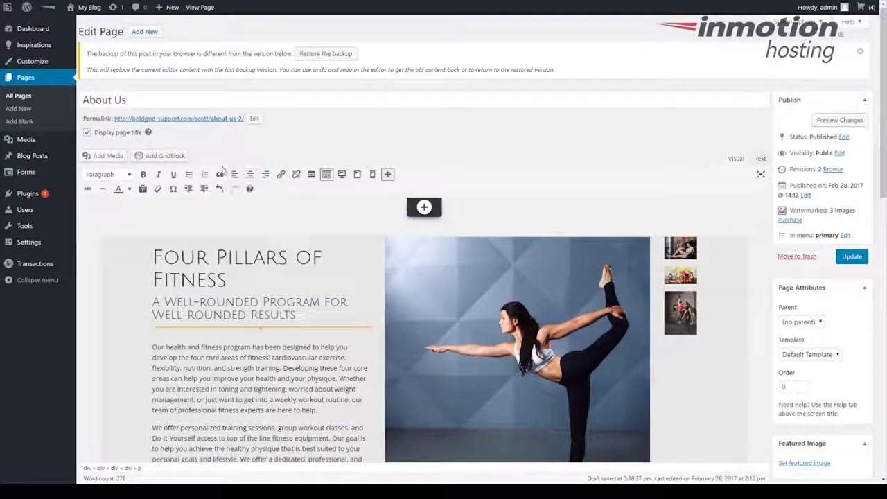
pyautogui.click(173, 156)
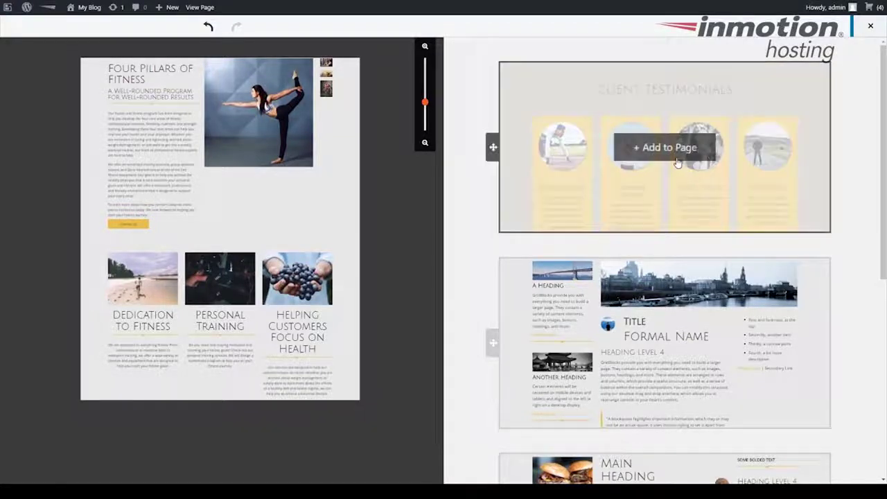
# - Drag the Main Heading GridBlock above Four Pillars of Fitness, then close the builder
pyautogui.scroll(-3, 665, 194)
pyautogui.scroll(-3, 577, 227)
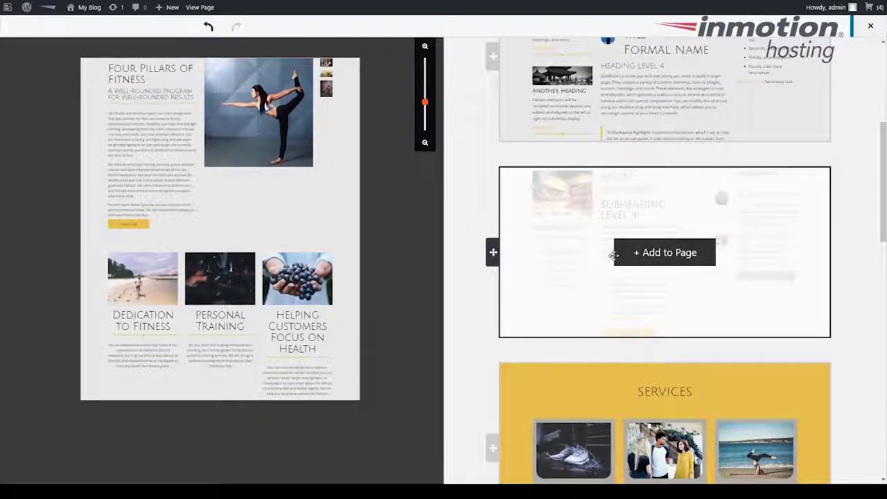
pyautogui.moveTo(493, 253)
pyautogui.mouseDown()
pyautogui.moveTo(312, 224)
pyautogui.moveTo(245, 123)
pyautogui.mouseUp()
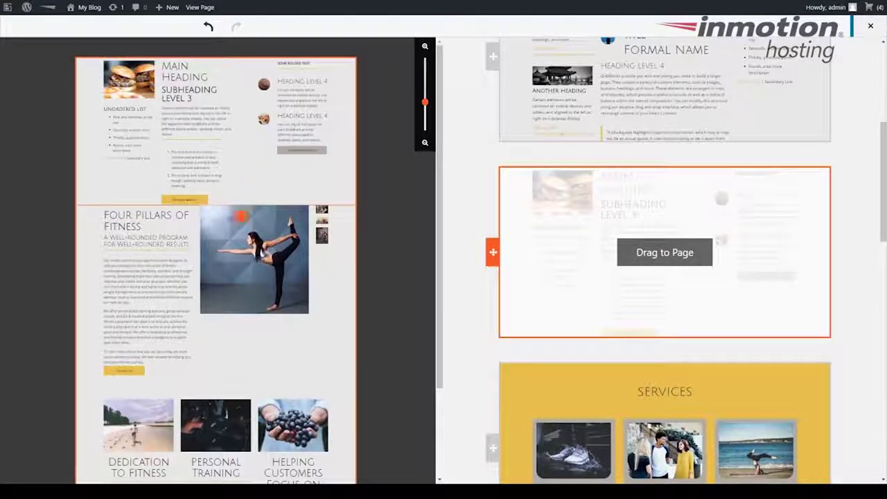
pyautogui.moveTo(245, 122); pyautogui.dragTo(236, 277)
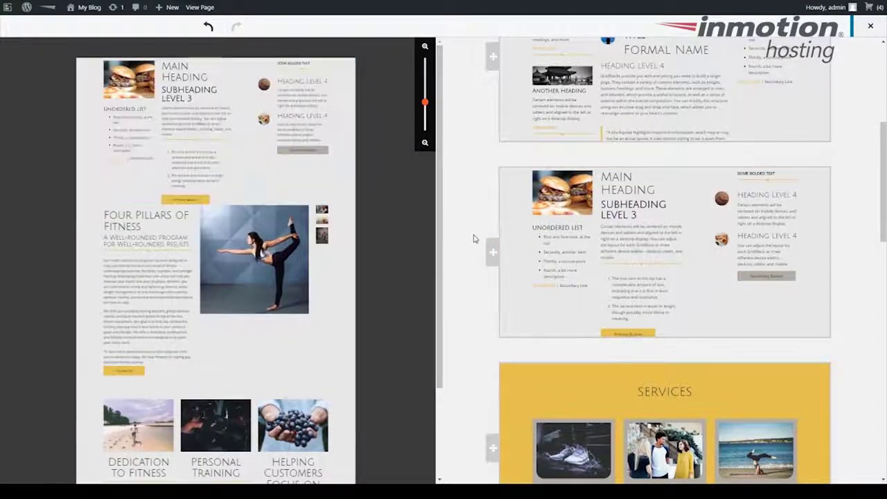
pyautogui.click(870, 26)
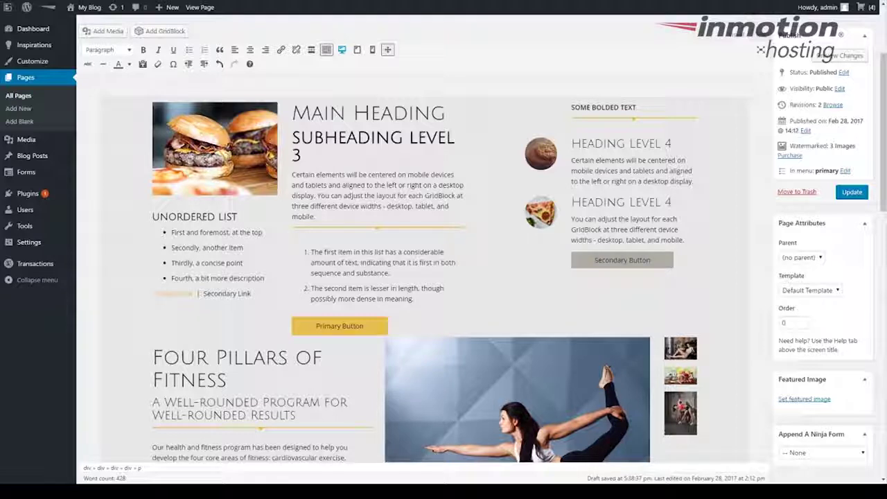
# - Update the About Us page to save the new Main Heading section
pyautogui.click(851, 194)
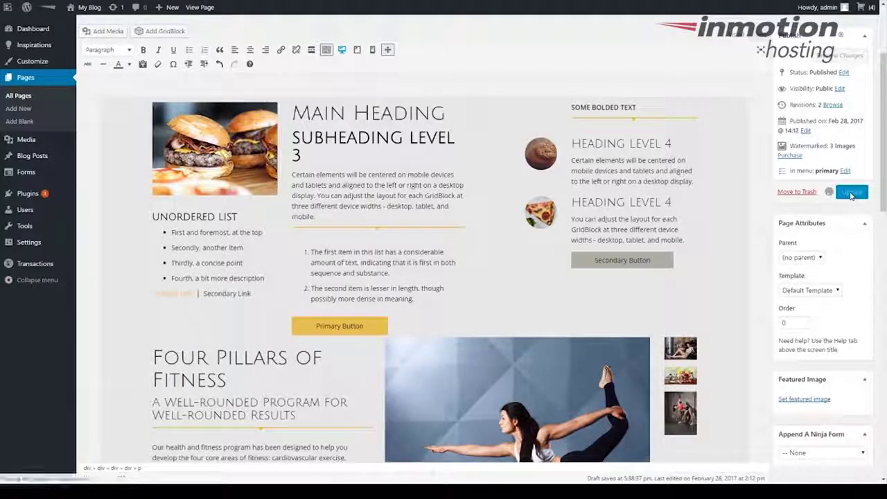